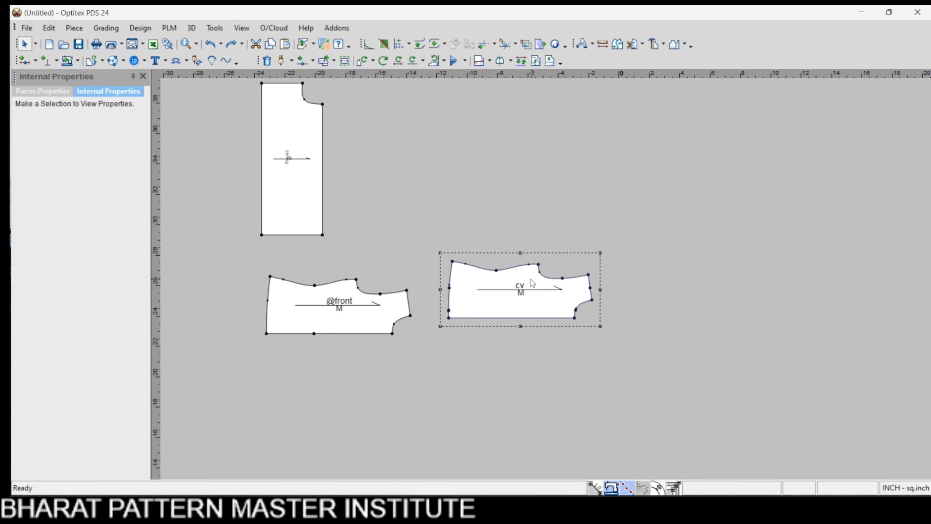
{"action": "scroll", "coordinate": [531, 279], "scroll_direction": "down", "scroll_amount": 1}
{"action": "scroll", "coordinate": [532, 293], "scroll_direction": "up", "scroll_amount": 1}
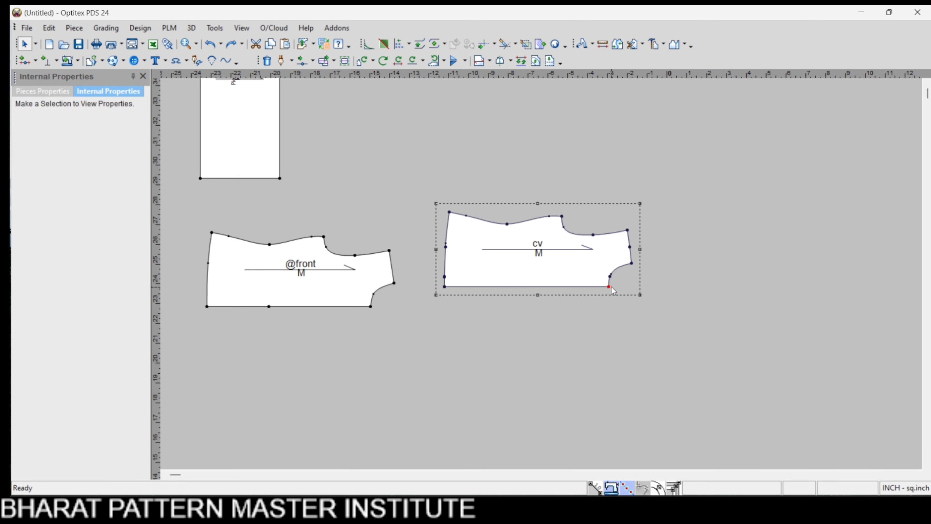
{"action": "scroll", "coordinate": [612, 287], "scroll_direction": "up", "scroll_amount": 2}
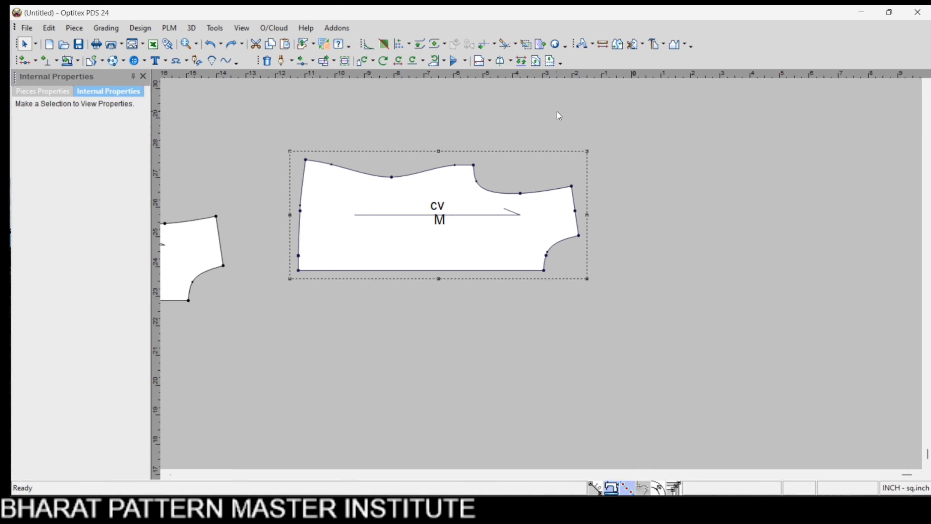
{"action": "scroll", "coordinate": [473, 256], "scroll_direction": "down", "scroll_amount": 3}
{"action": "scroll", "coordinate": [475, 253], "scroll_direction": "down", "scroll_amount": 1}
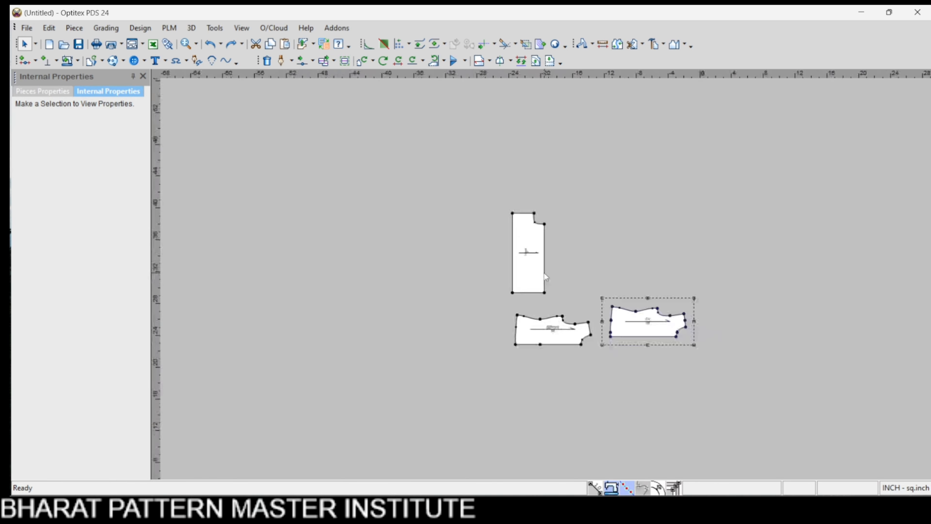
- Extend the long edge below the curved cutout of the rectangular piece in parallel by 1 inch
{"action": "scroll", "coordinate": [544, 273], "scroll_direction": "up", "scroll_amount": 3}
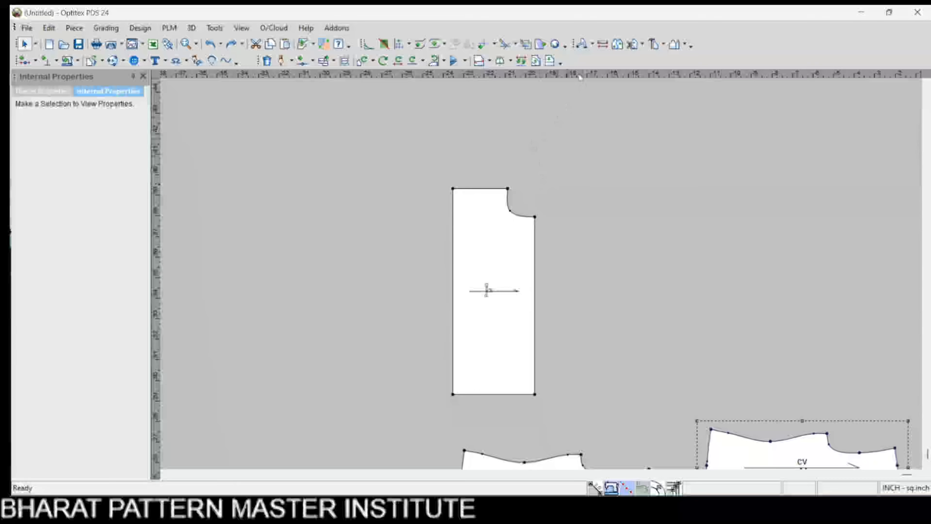
{"action": "left_click", "coordinate": [551, 62]}
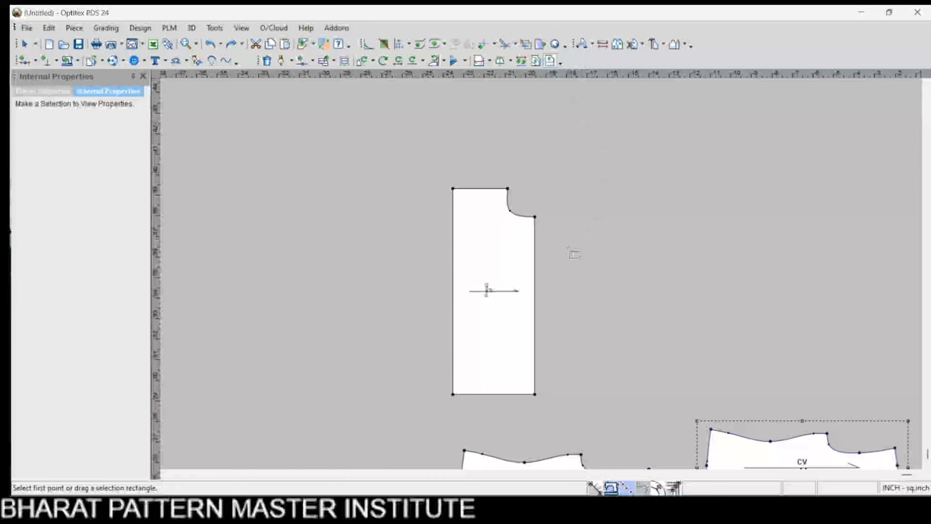
{"action": "left_click", "coordinate": [534, 217]}
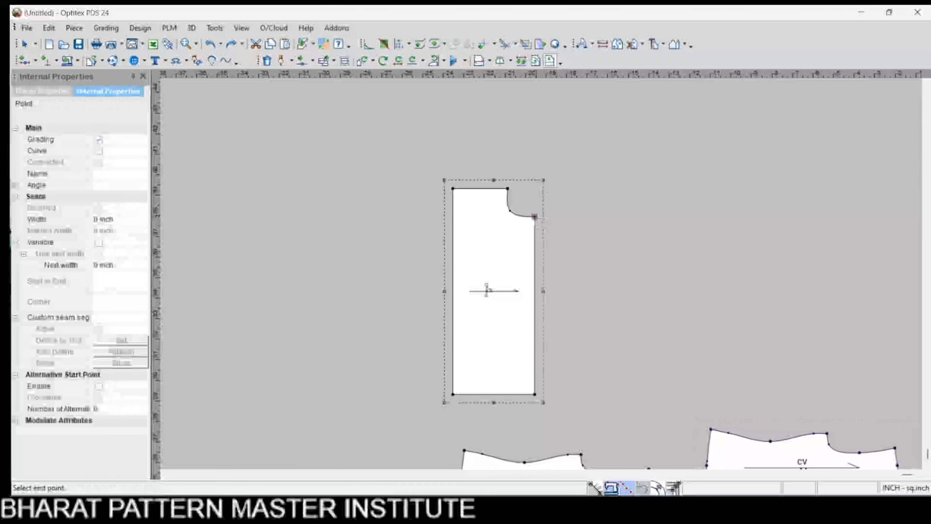
{"action": "left_click", "coordinate": [535, 394]}
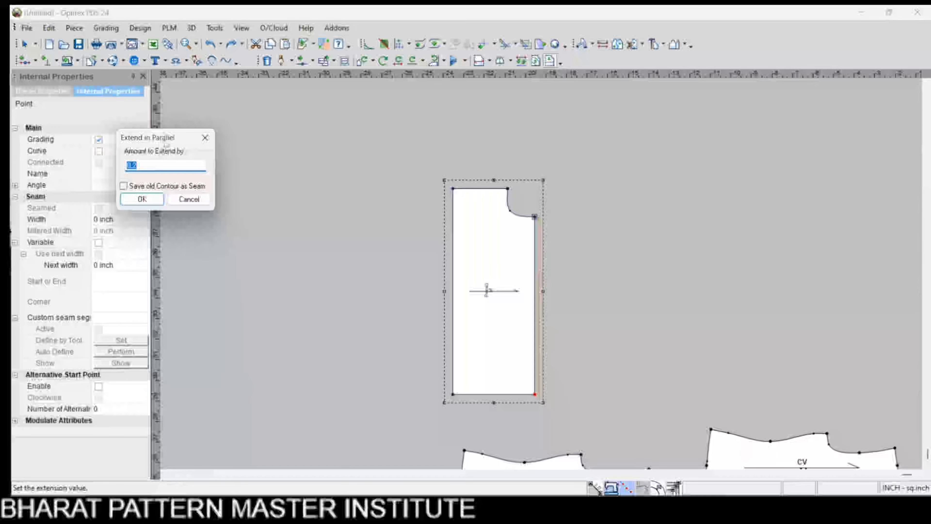
{"action": "left_click_drag", "start_coordinate": [169, 142], "coordinate": [318, 201]}
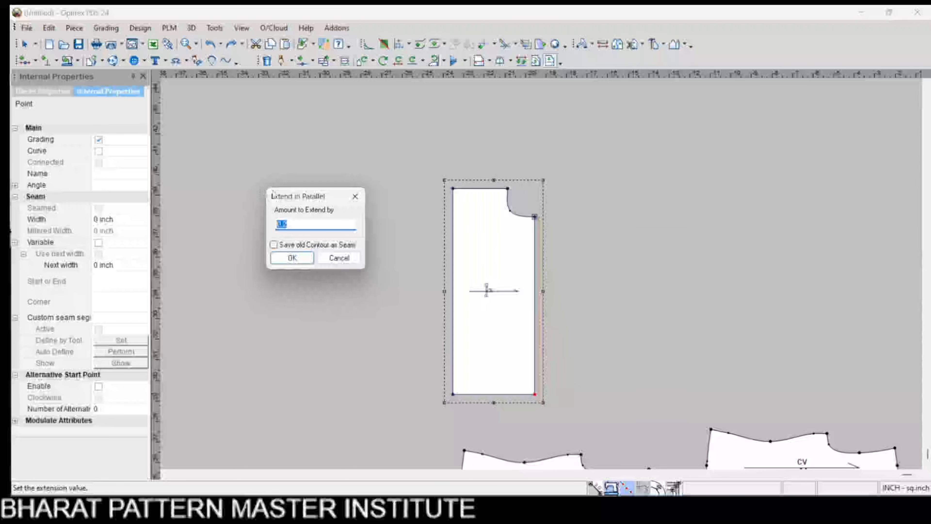
{"action": "type", "text": "1"}
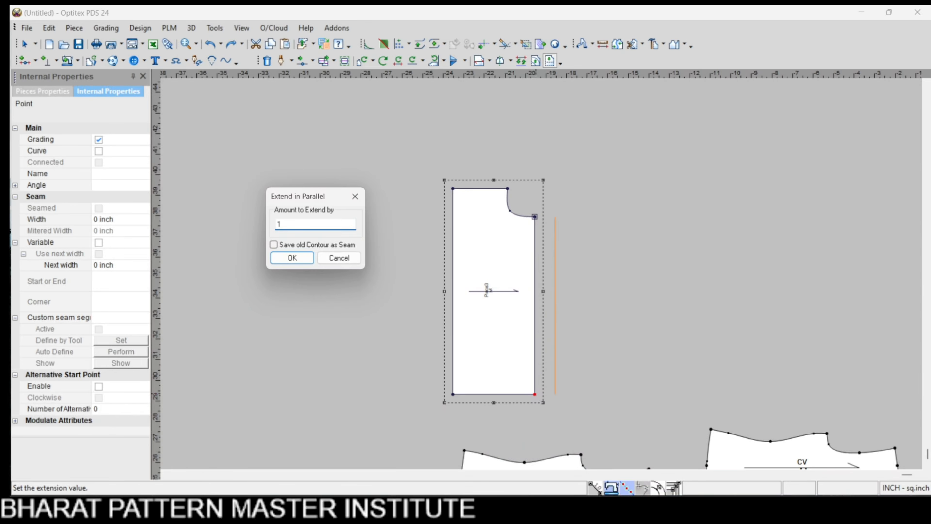
{"action": "key", "text": "BackSpace"}
{"action": "type", "text": "5"}
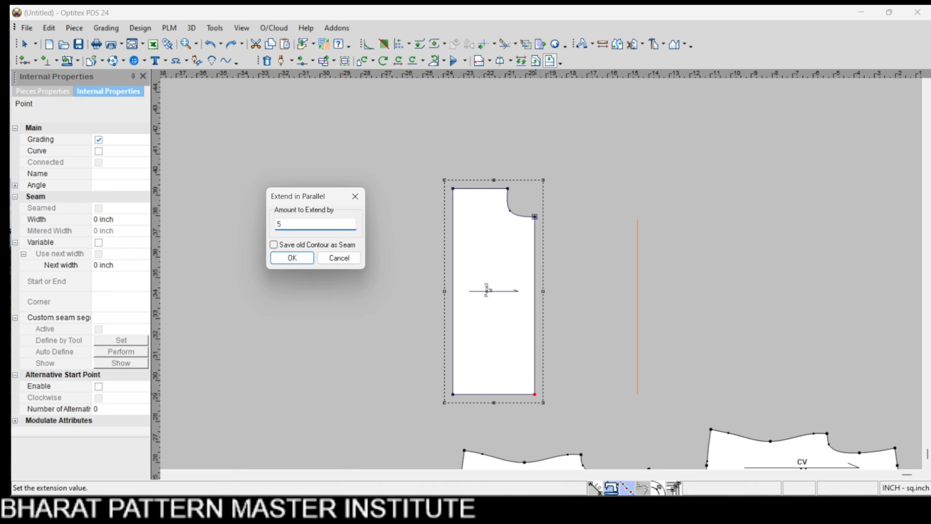
{"action": "key", "text": "BackSpace"}
{"action": "type", "text": "1"}
{"action": "key", "text": "Return"}
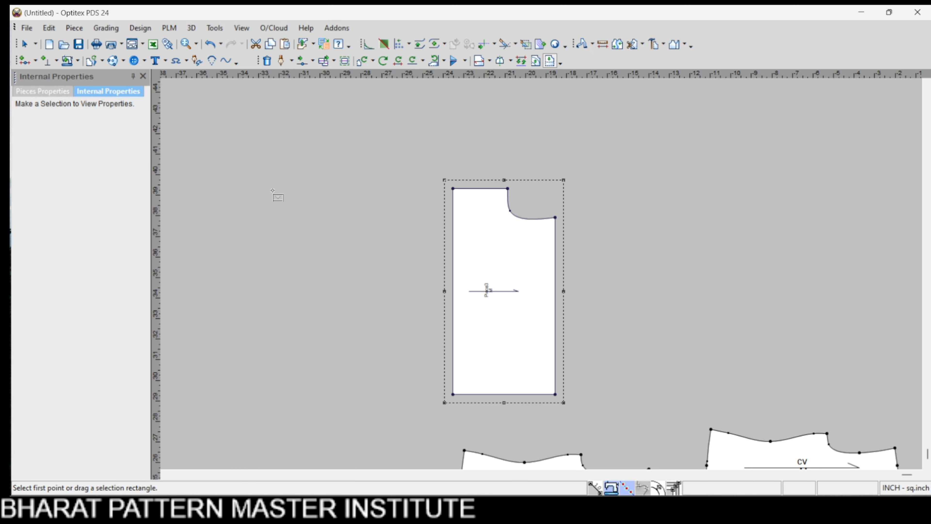
- Extend the straight lower edge of the cv piece in parallel by 0.1 inch
{"action": "scroll", "coordinate": [315, 271], "scroll_direction": "down", "scroll_amount": 3}
{"action": "scroll", "coordinate": [561, 345], "scroll_direction": "up", "scroll_amount": 2}
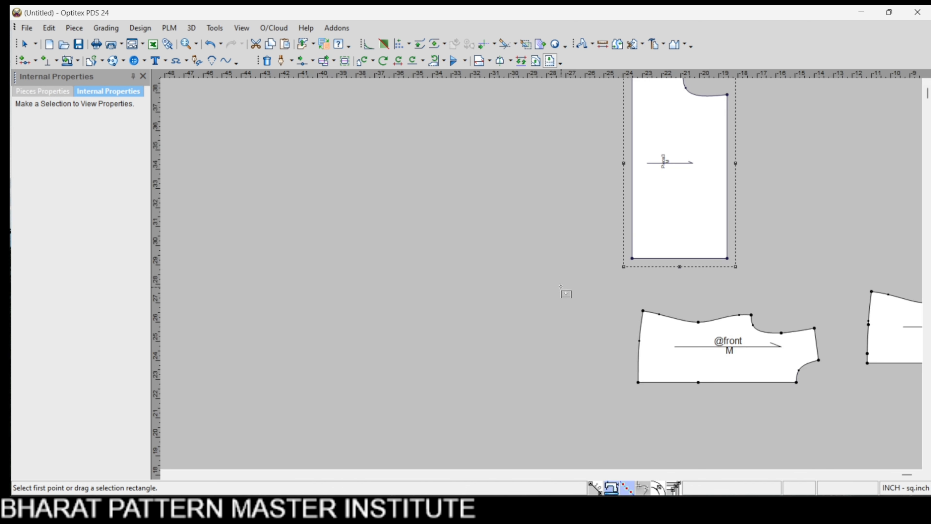
{"action": "scroll", "coordinate": [564, 289], "scroll_direction": "down", "scroll_amount": 2}
{"action": "scroll", "coordinate": [592, 291], "scroll_direction": "up", "scroll_amount": 2}
{"action": "scroll", "coordinate": [788, 303], "scroll_direction": "down", "scroll_amount": 1}
{"action": "scroll", "coordinate": [565, 297], "scroll_direction": "up", "scroll_amount": 2}
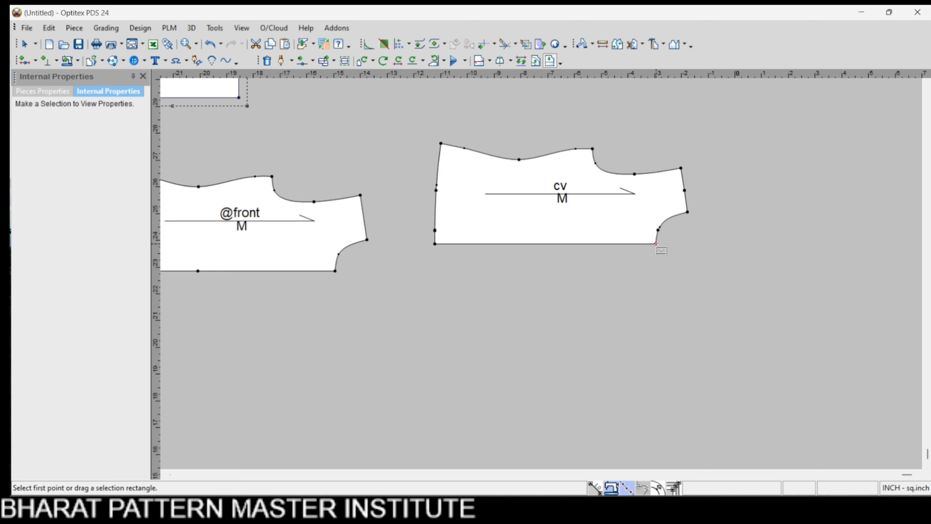
{"action": "left_click", "coordinate": [656, 243]}
{"action": "left_click", "coordinate": [435, 244]}
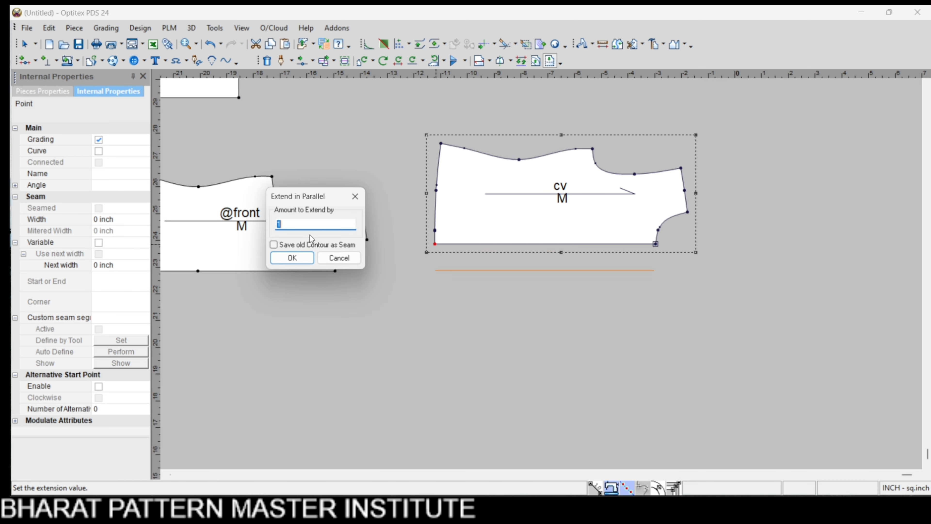
{"action": "type", "text": ".1"}
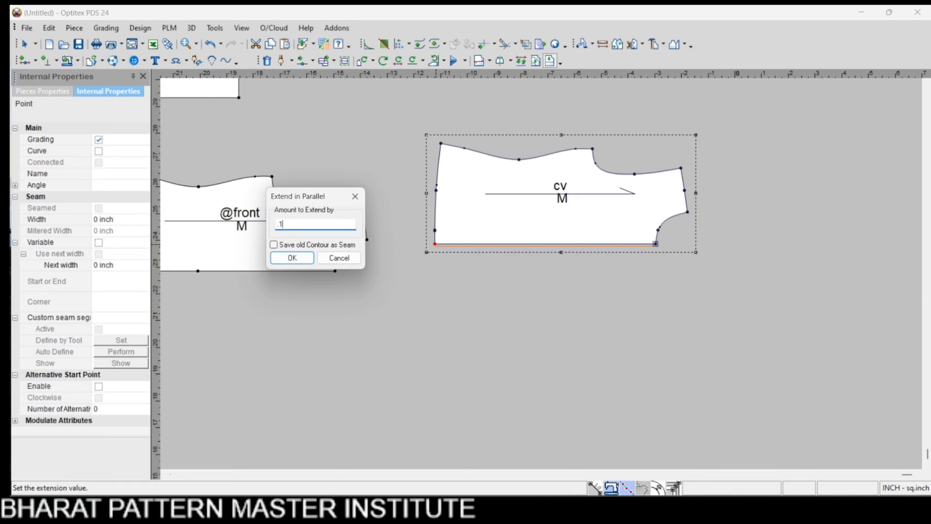
{"action": "key", "text": "BackSpace"}
{"action": "type", "text": "1.5"}
{"action": "type", "text": "2"}
{"action": "type", "text": "5"}
{"action": "left_click", "coordinate": [292, 258]}
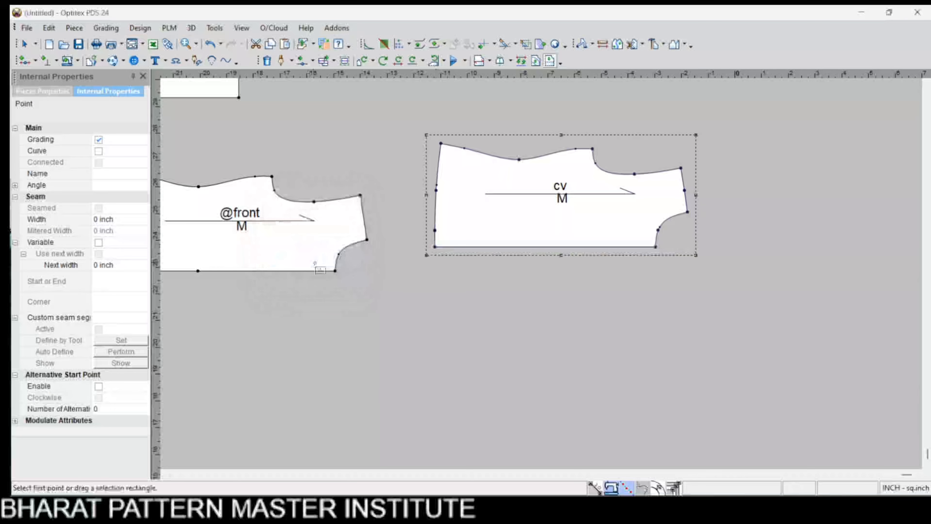
- Move the long edge below the rectangular piece's curved cutout inward in parallel by entering an extension of -1 inch
{"action": "scroll", "coordinate": [478, 277], "scroll_direction": "up", "scroll_amount": 3}
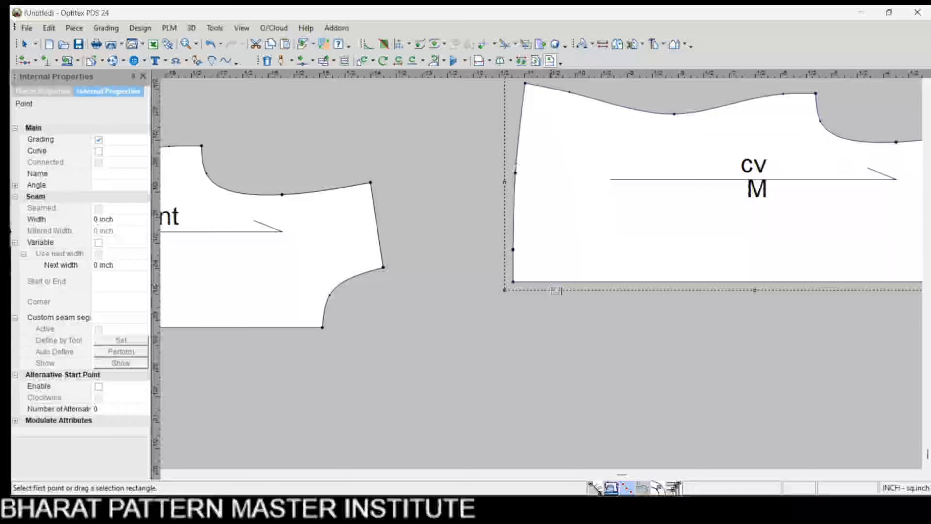
{"action": "scroll", "coordinate": [556, 291], "scroll_direction": "down", "scroll_amount": 3}
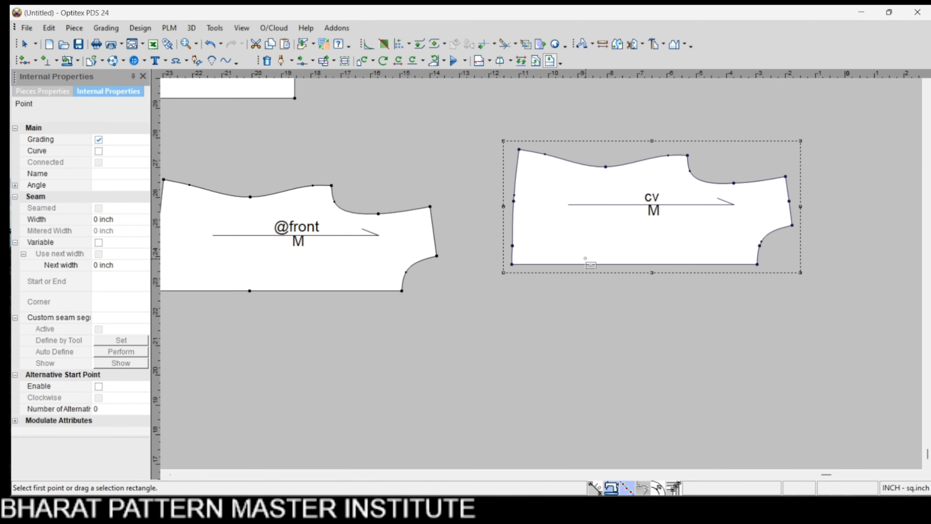
{"action": "scroll", "coordinate": [545, 286], "scroll_direction": "down", "scroll_amount": 3}
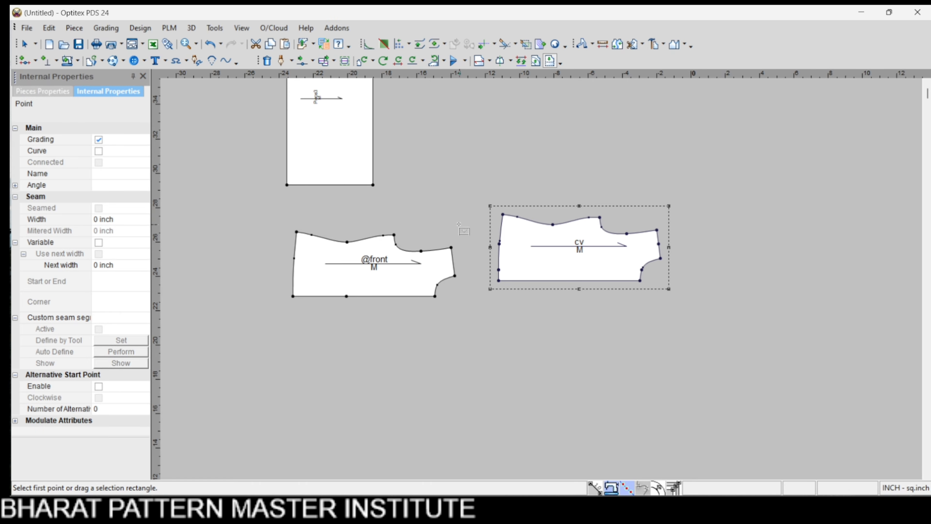
{"action": "scroll", "coordinate": [445, 217], "scroll_direction": "down", "scroll_amount": 2}
{"action": "scroll", "coordinate": [568, 305], "scroll_direction": "up", "scroll_amount": 1}
{"action": "scroll", "coordinate": [429, 168], "scroll_direction": "down", "scroll_amount": 1}
{"action": "scroll", "coordinate": [515, 242], "scroll_direction": "up", "scroll_amount": 1}
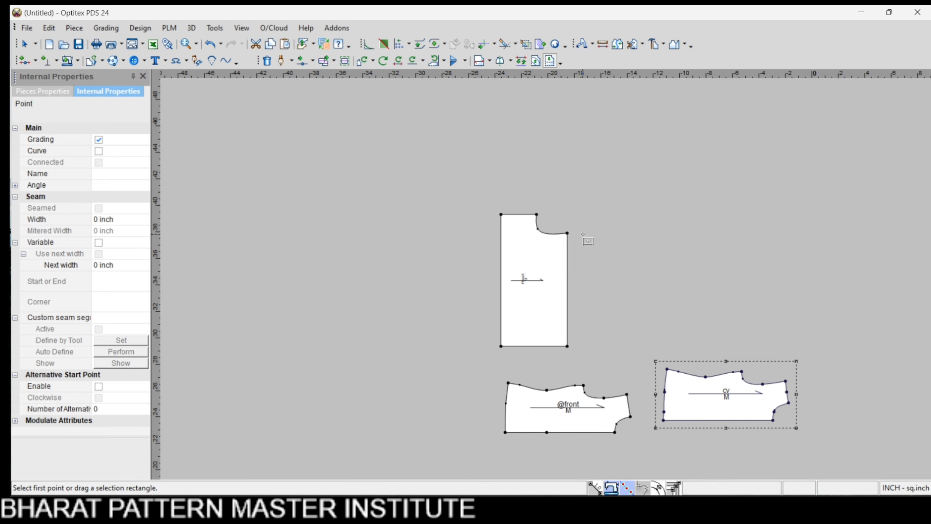
{"action": "left_click", "coordinate": [568, 233]}
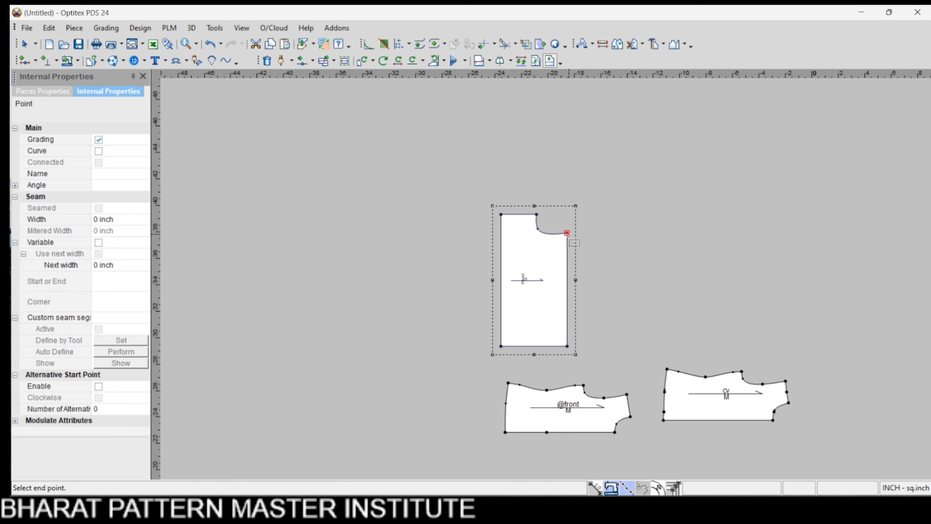
{"action": "left_click", "coordinate": [568, 346]}
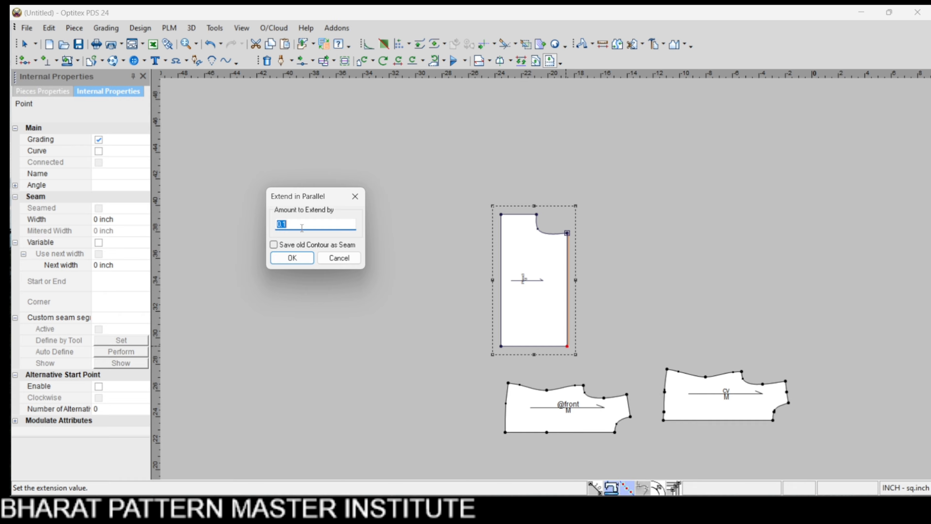
{"action": "left_click_drag", "start_coordinate": [327, 195], "coordinate": [347, 169]}
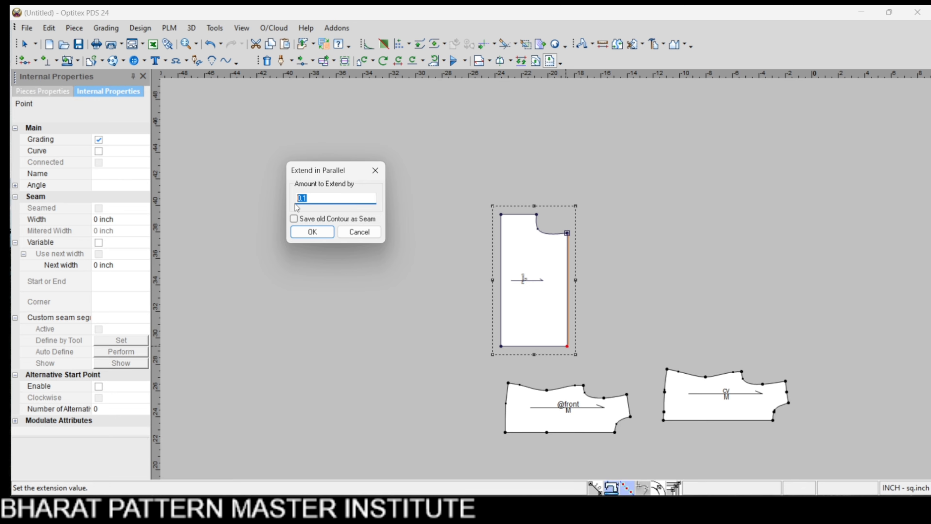
{"action": "key", "text": "BackSpace"}
{"action": "type", "text": "-1"}
{"action": "key", "text": "Return"}
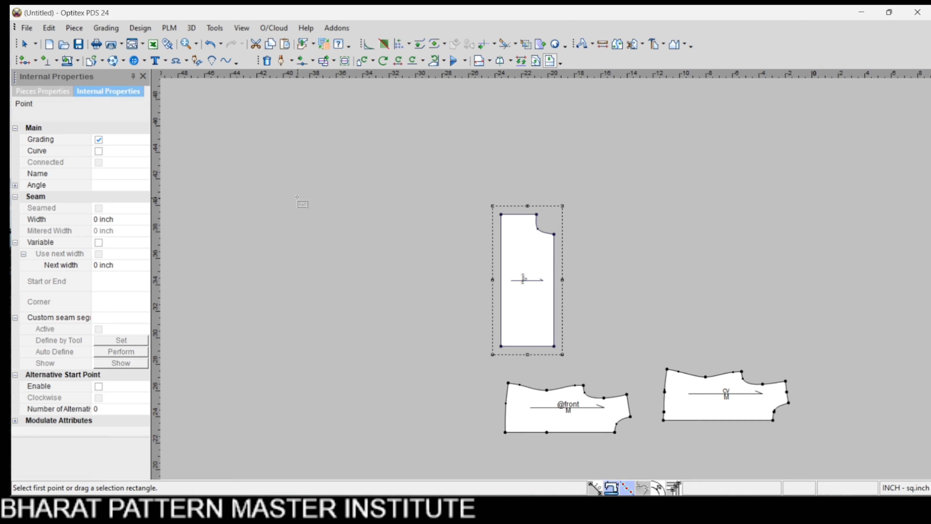
- Try extending the rectangular piece's left and top edges in parallel by -1 inch, and undo that extension
{"action": "scroll", "coordinate": [525, 236], "scroll_direction": "up", "scroll_amount": 1}
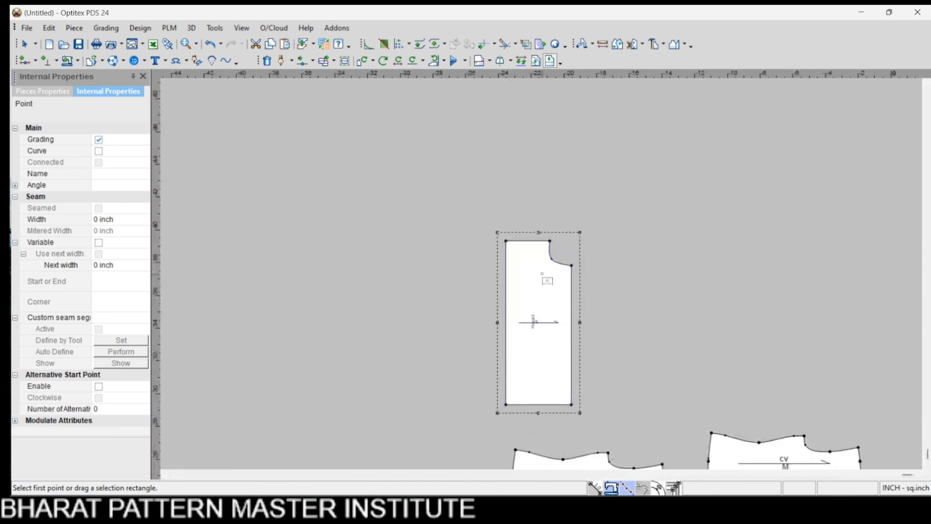
{"action": "left_click", "coordinate": [506, 404]}
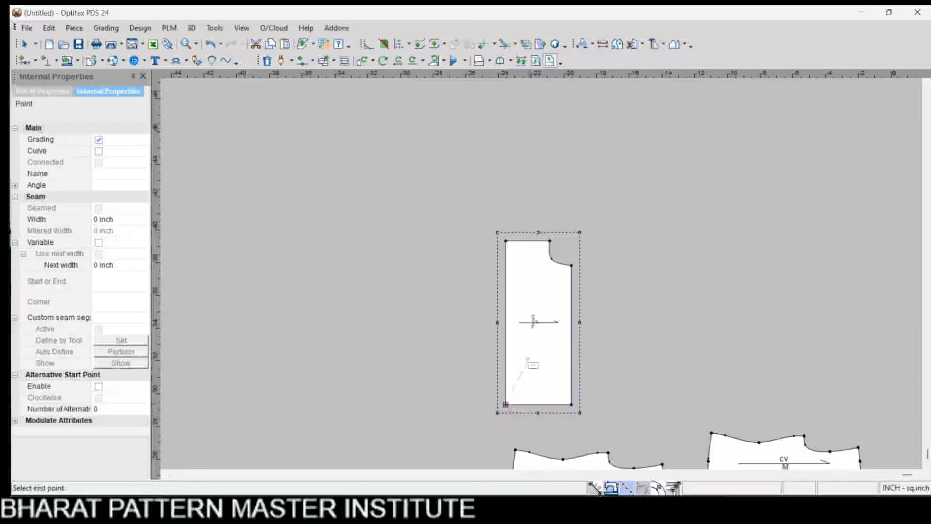
{"action": "left_click", "coordinate": [549, 242]}
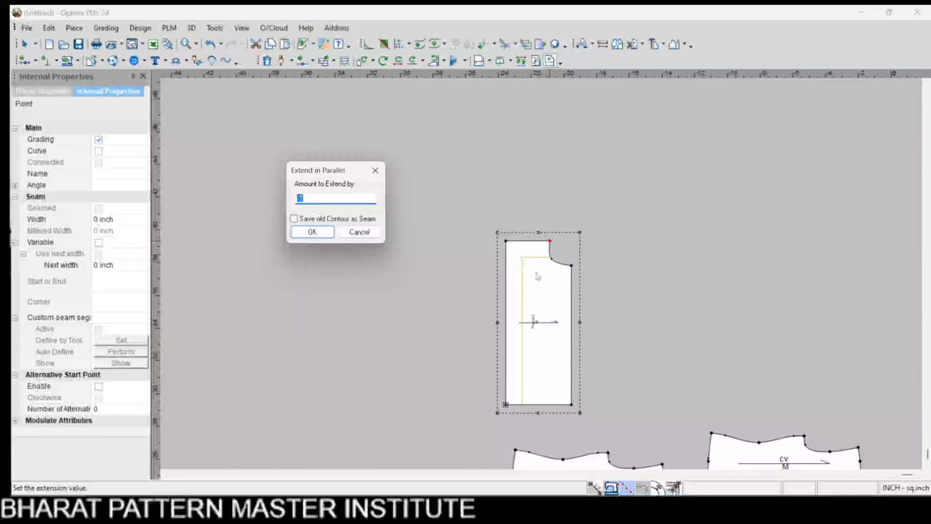
{"action": "left_click", "coordinate": [313, 232]}
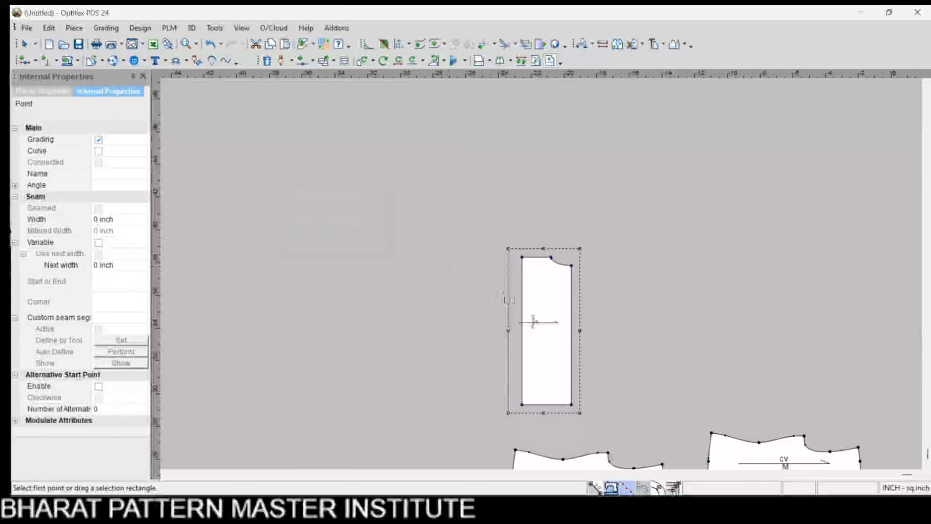
{"action": "left_click", "coordinate": [210, 44]}
- Try extending the rectangular piece's contour from the cutout's top corner clockwise to the lower-left corner by 1 inch, and undo it
{"action": "left_click", "coordinate": [549, 241]}
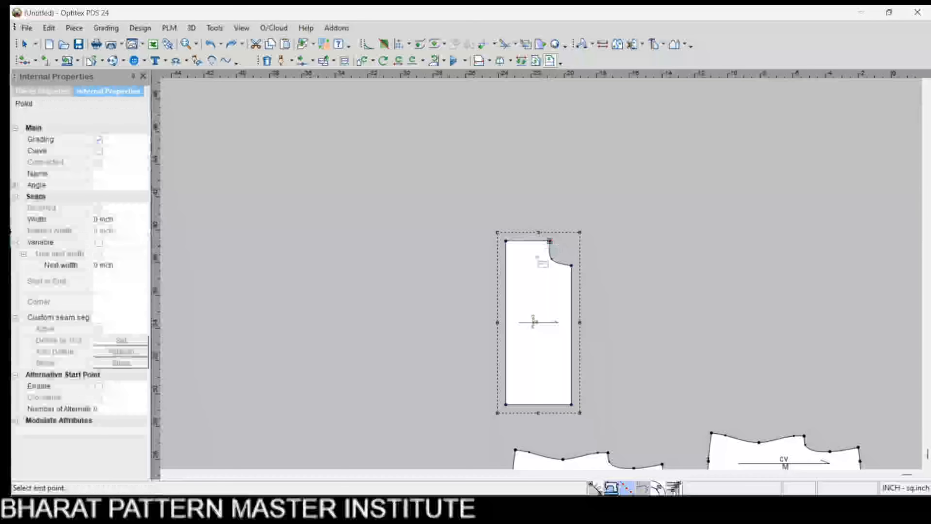
{"action": "left_click", "coordinate": [506, 405]}
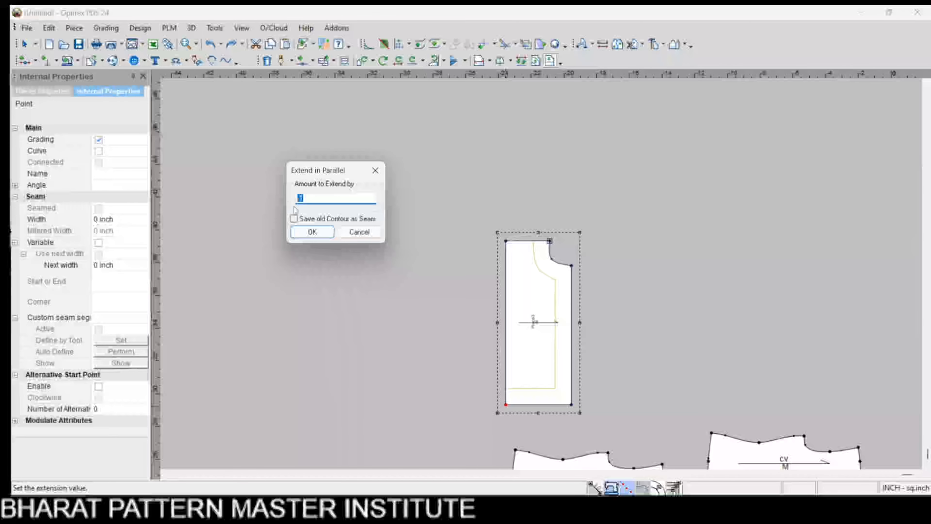
{"action": "key", "text": "BackSpace"}
{"action": "type", "text": "1"}
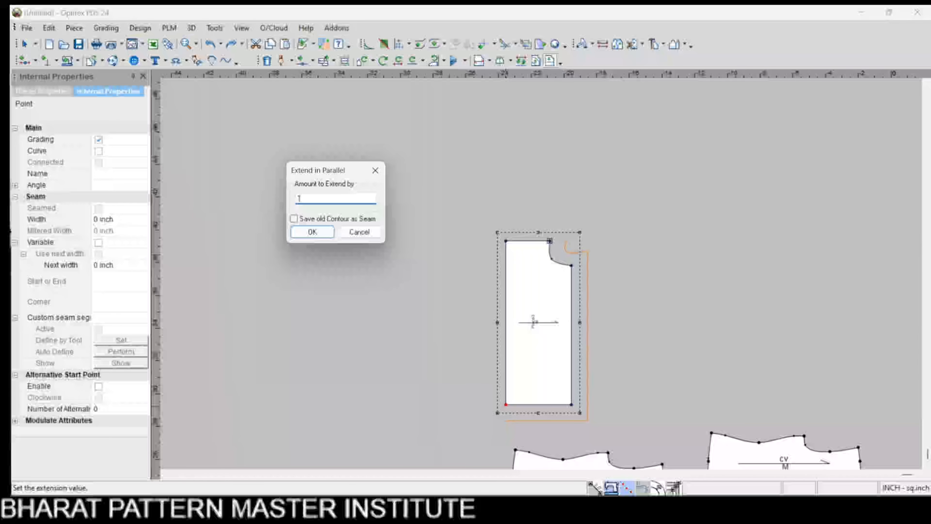
{"action": "key", "text": "Return"}
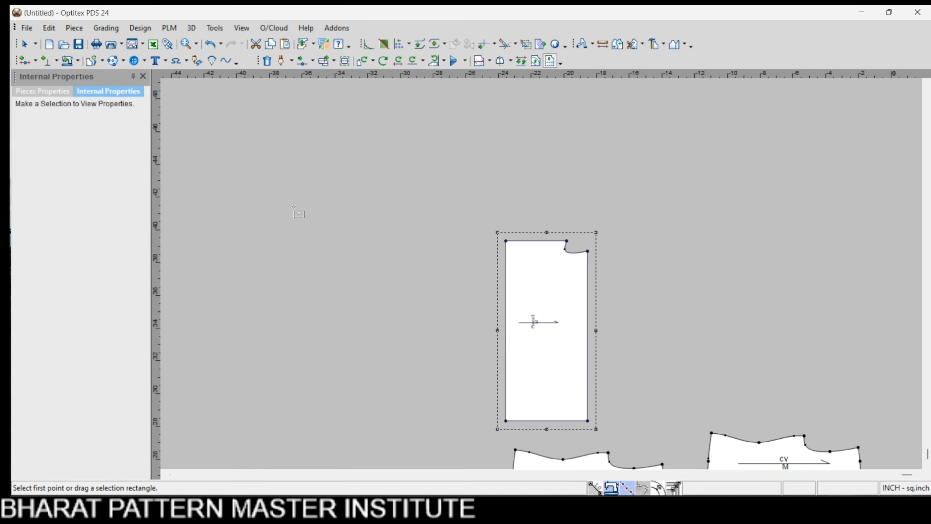
{"action": "key", "text": "ctrl+z"}
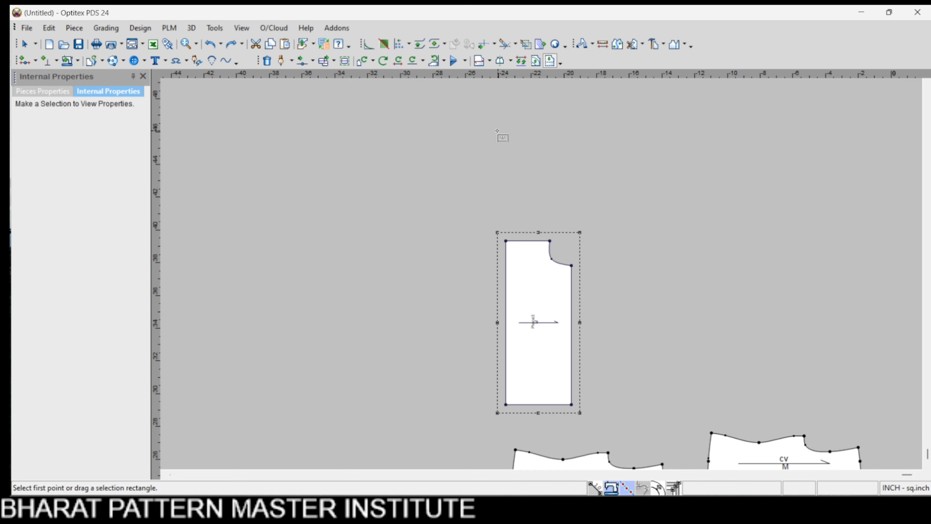
- Create a new arc-shaped piece, accepting the arc piece settings as offered
{"action": "scroll", "coordinate": [546, 284], "scroll_direction": "down", "scroll_amount": 2}
{"action": "right_click", "coordinate": [560, 228]}
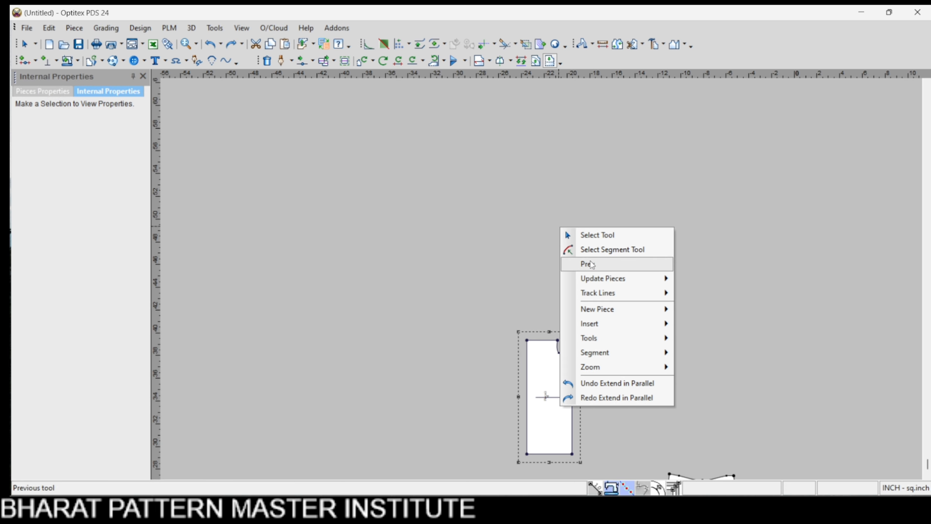
{"action": "mouse_move", "coordinate": [590, 309]}
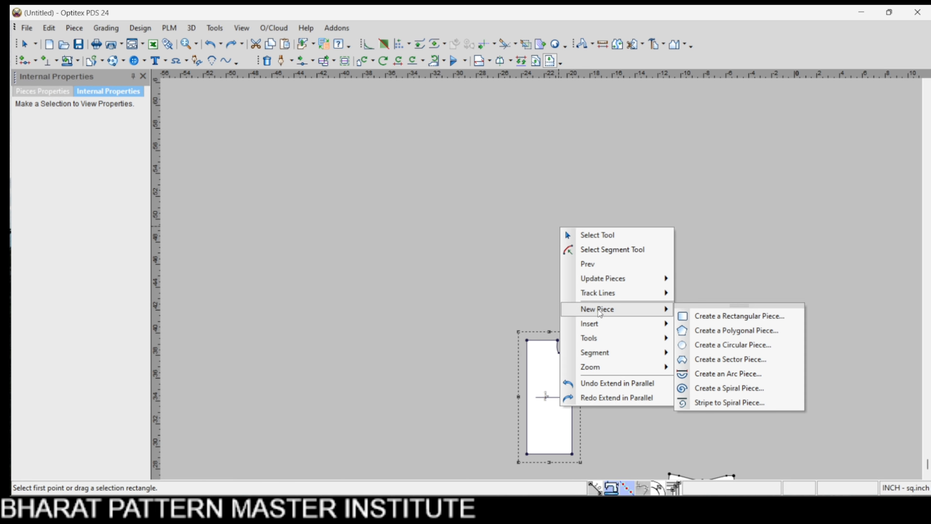
{"action": "left_click", "coordinate": [727, 374]}
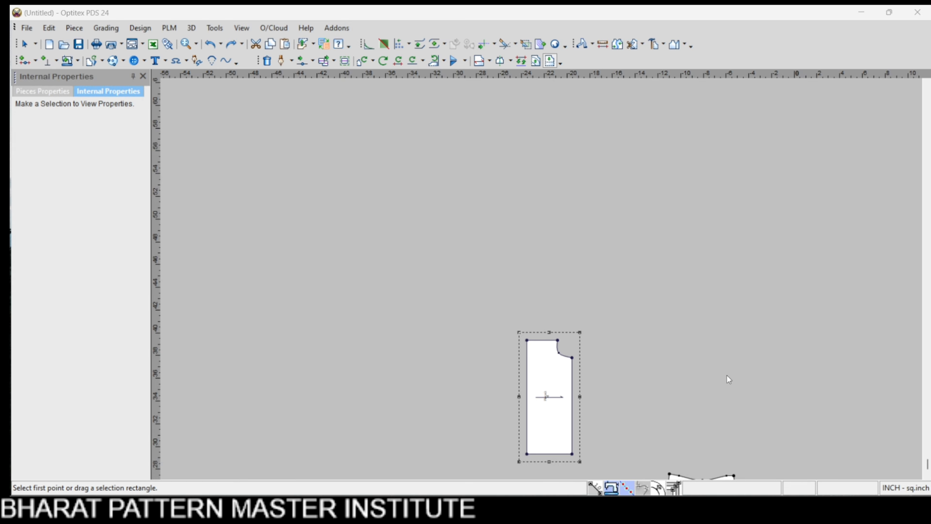
{"action": "left_click", "coordinate": [281, 265]}
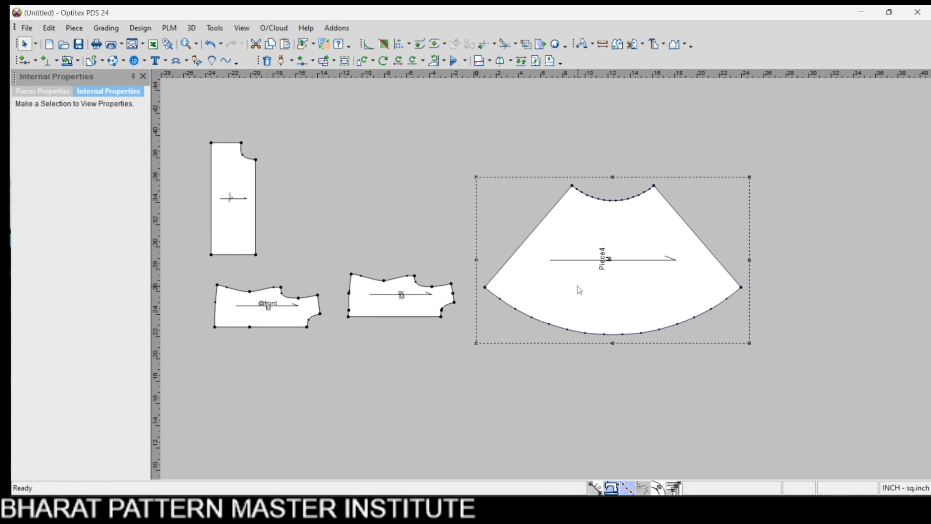
- Switch to the Select tool and move the new arc piece up and to the right, away from the other pieces
{"action": "scroll", "coordinate": [578, 286], "scroll_direction": "up", "scroll_amount": 2}
{"action": "right_click", "coordinate": [704, 152]}
{"action": "left_click", "coordinate": [722, 164]}
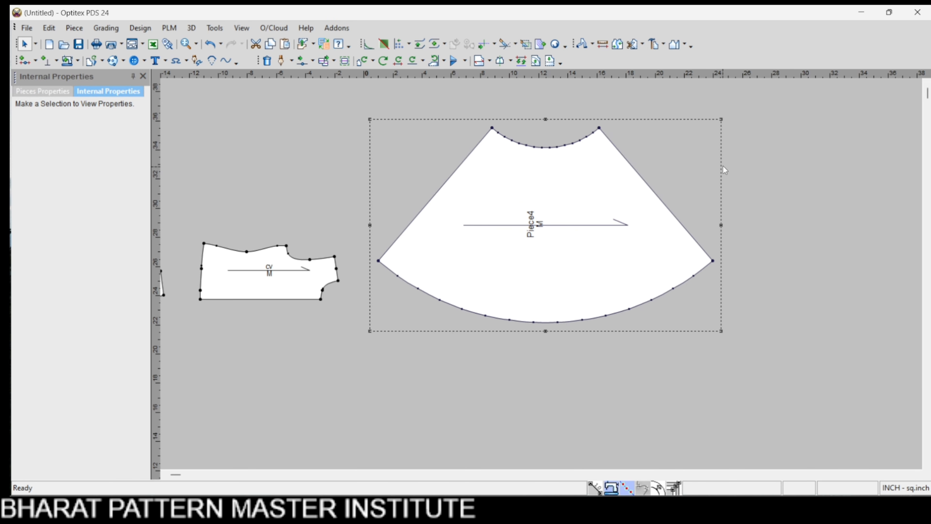
{"action": "scroll", "coordinate": [722, 167], "scroll_direction": "down", "scroll_amount": 2}
{"action": "key", "text": "space"}
{"action": "left_click_drag", "start_coordinate": [505, 286], "coordinate": [548, 212]}
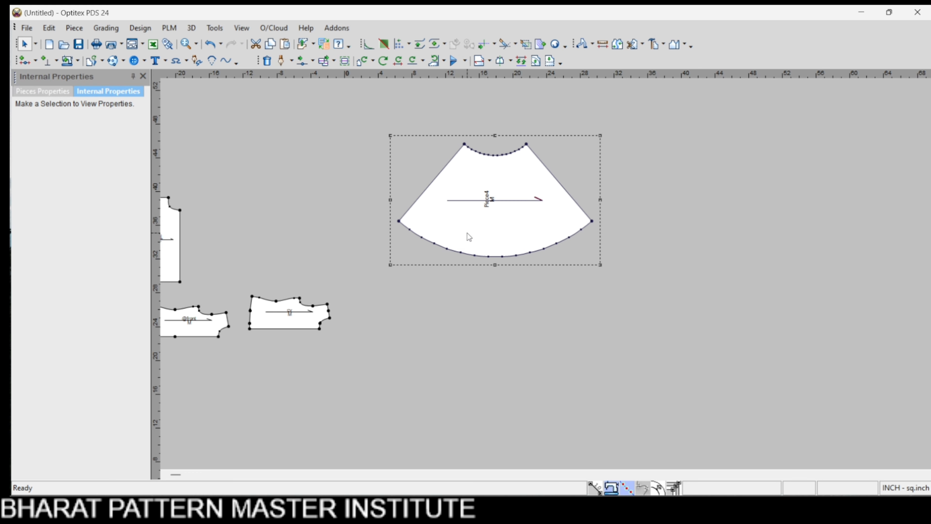
{"action": "left_click", "coordinate": [553, 63]}
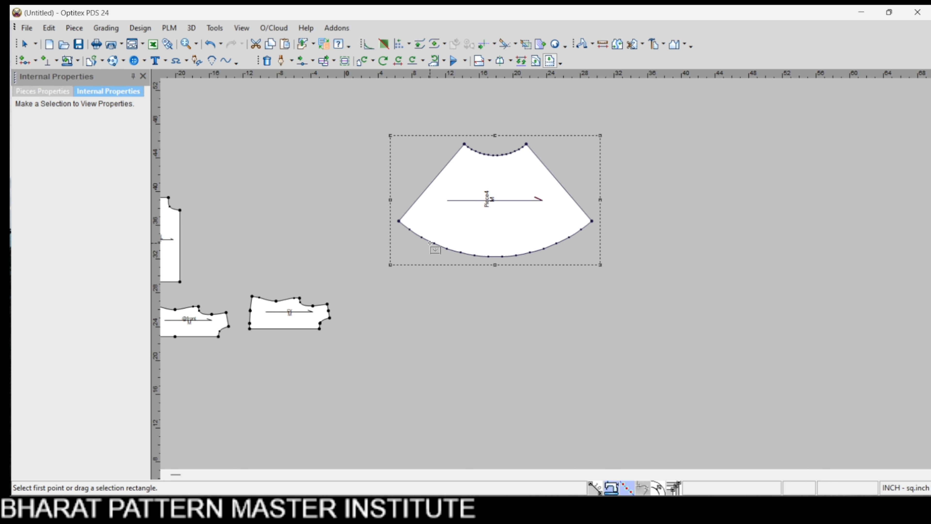
{"action": "left_click", "coordinate": [399, 221]}
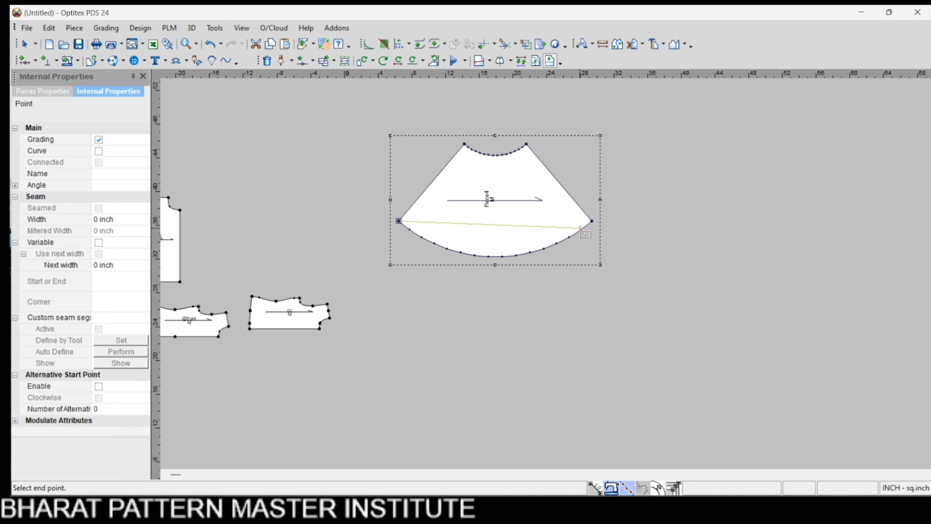
{"action": "left_click", "coordinate": [591, 221]}
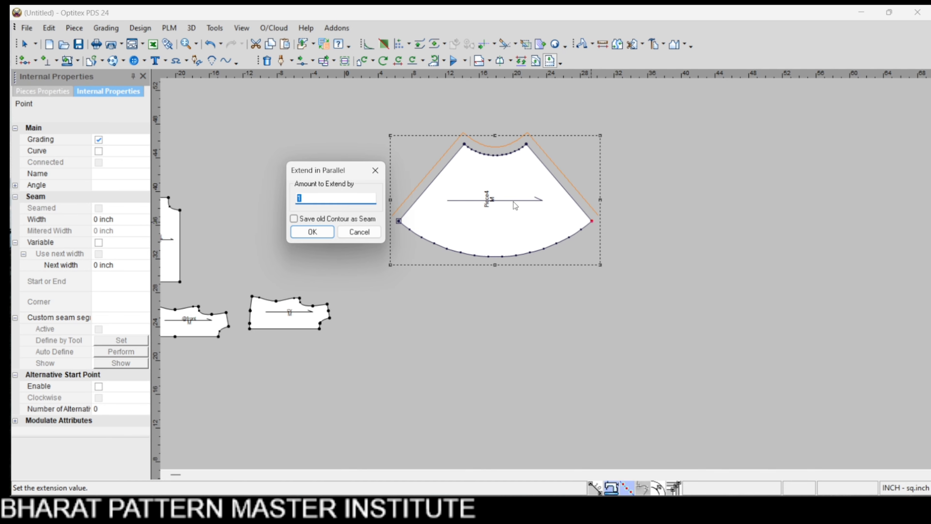
{"action": "left_click", "coordinate": [376, 171]}
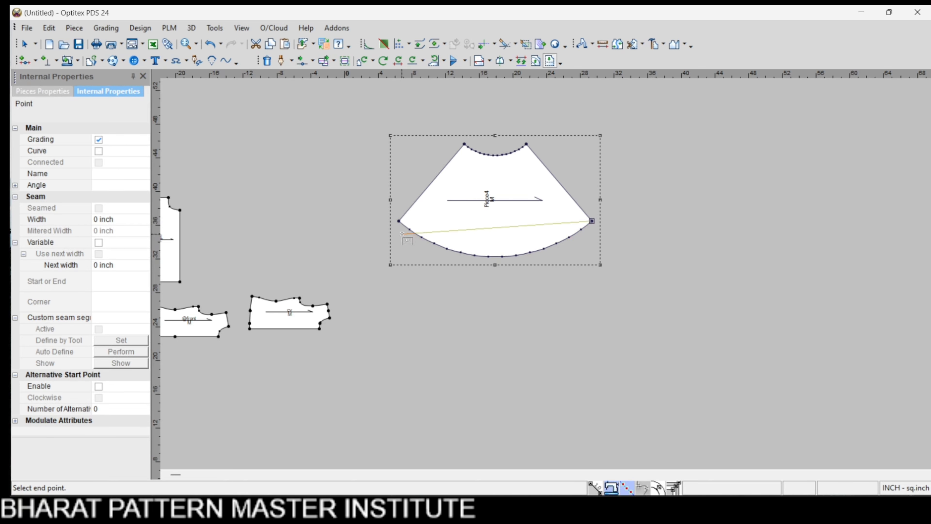
- Extend the arc piece's lower curved edge in parallel by 5 inches, from its lower-right corner to its lower-left corner
{"action": "left_click", "coordinate": [399, 221]}
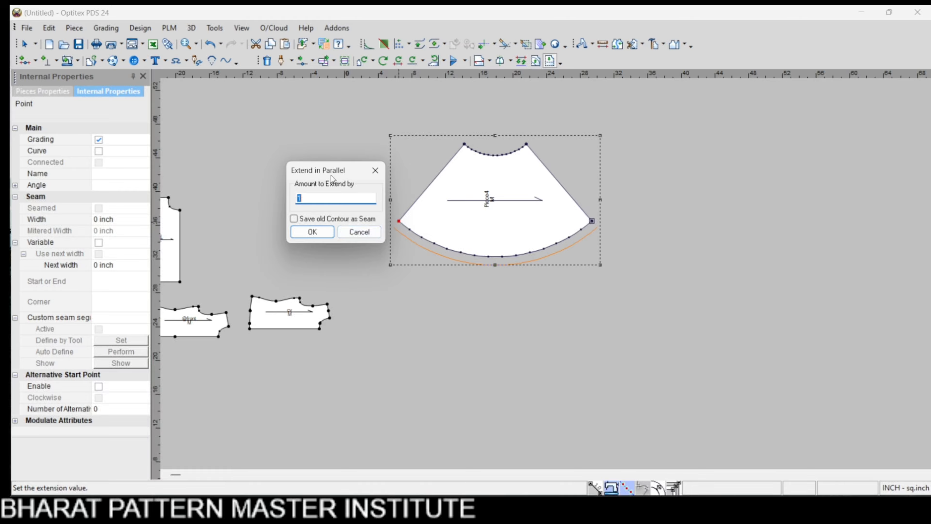
{"action": "left_click_drag", "start_coordinate": [328, 175], "coordinate": [299, 164]}
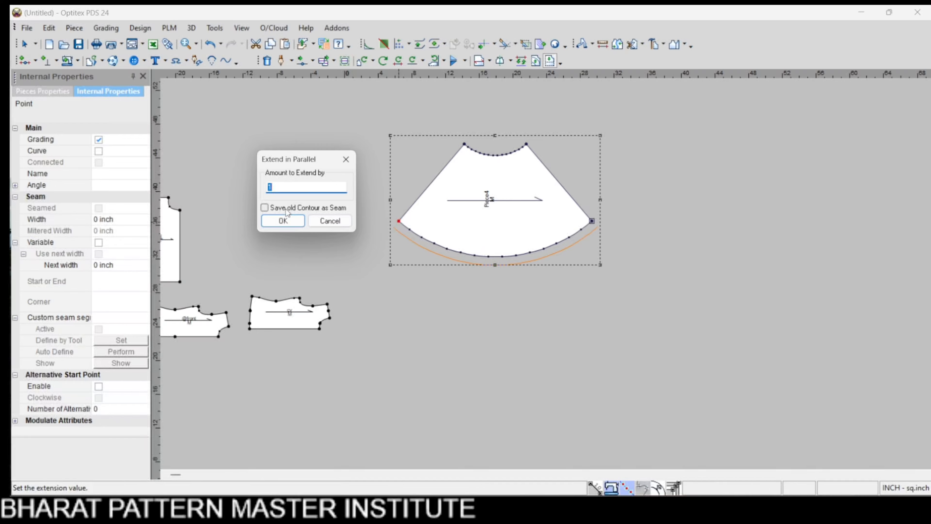
{"action": "type", "text": "23"}
{"action": "key", "text": "BackSpace"}
{"action": "key", "text": "BackSpace"}
{"action": "type", "text": "5"}
{"action": "left_click_drag", "start_coordinate": [311, 162], "coordinate": [296, 164]}
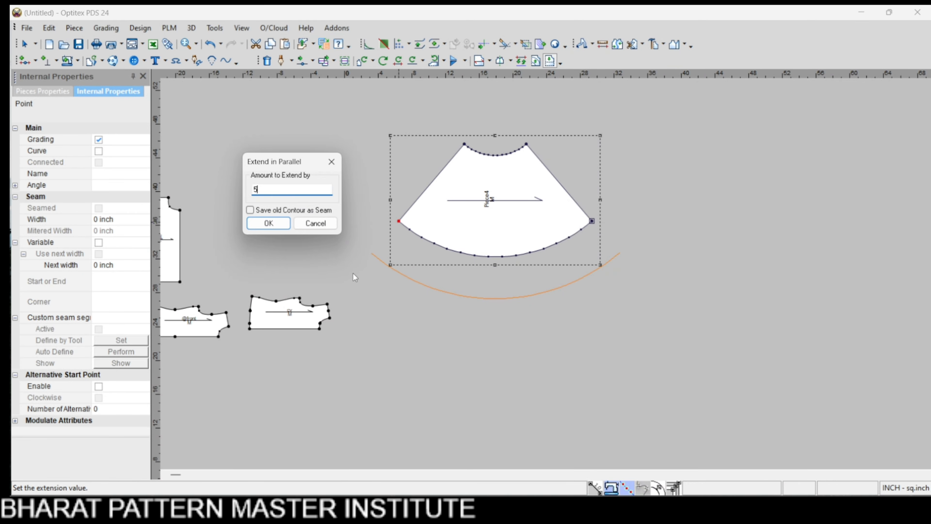
{"action": "left_click", "coordinate": [268, 223]}
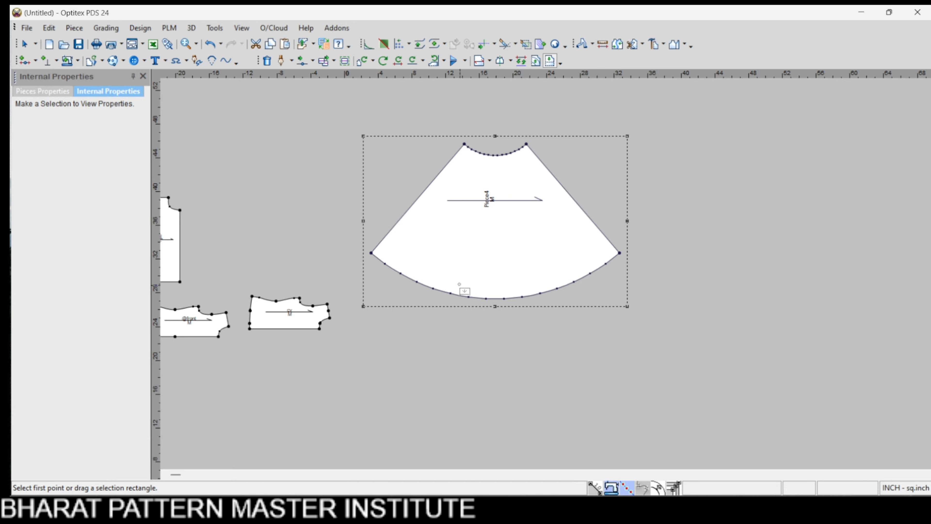
{"action": "scroll", "coordinate": [660, 338], "scroll_direction": "down", "scroll_amount": 3}
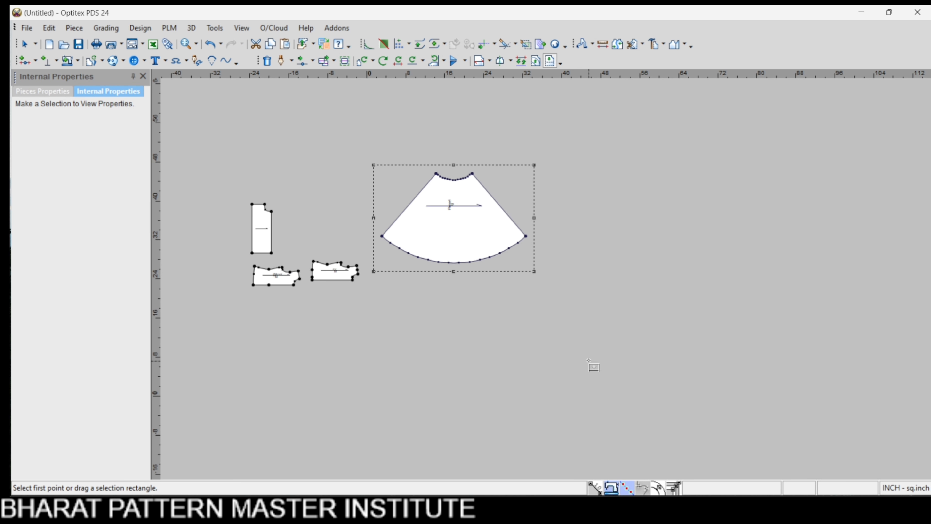